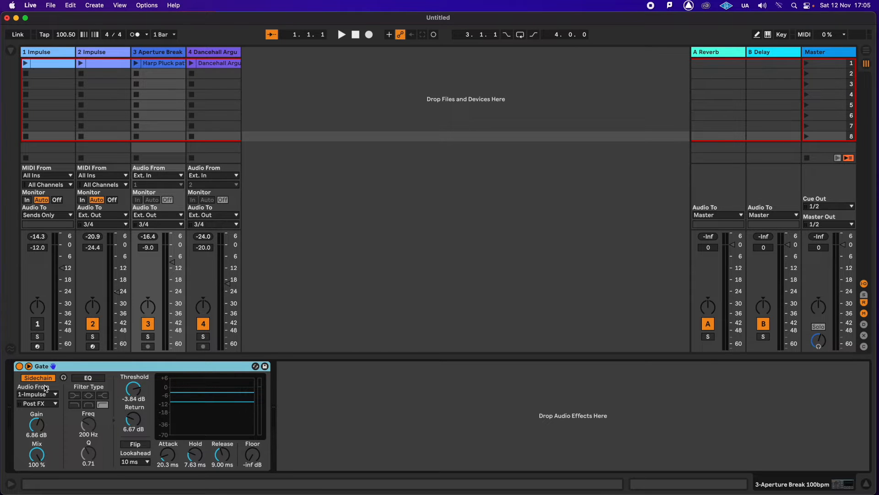
- Play the Harp Pluck clip on the Aperture Break track with its Gate bypassed, and re-enable the Gate to compare
click(155, 53)
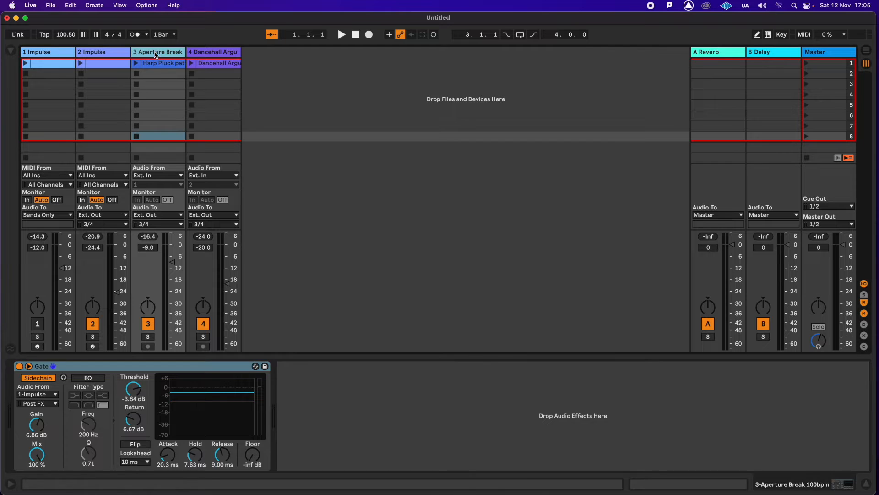
click(164, 76)
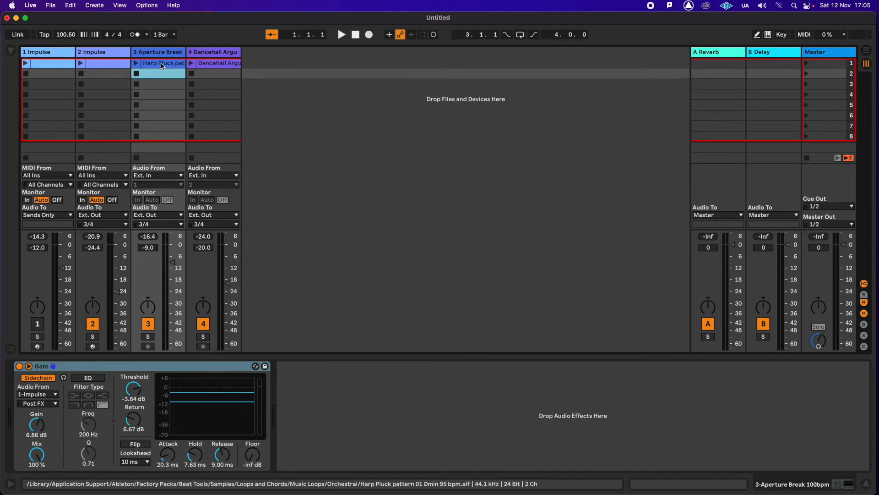
click(19, 366)
click(136, 63)
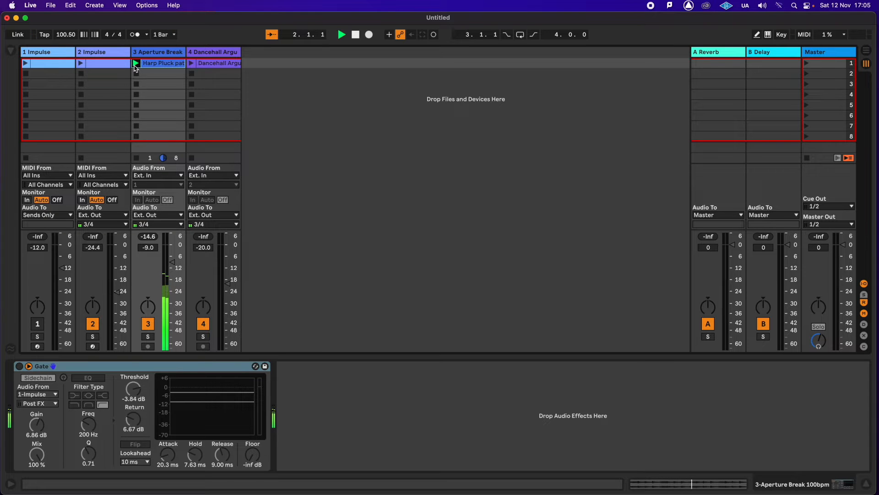
click(19, 367)
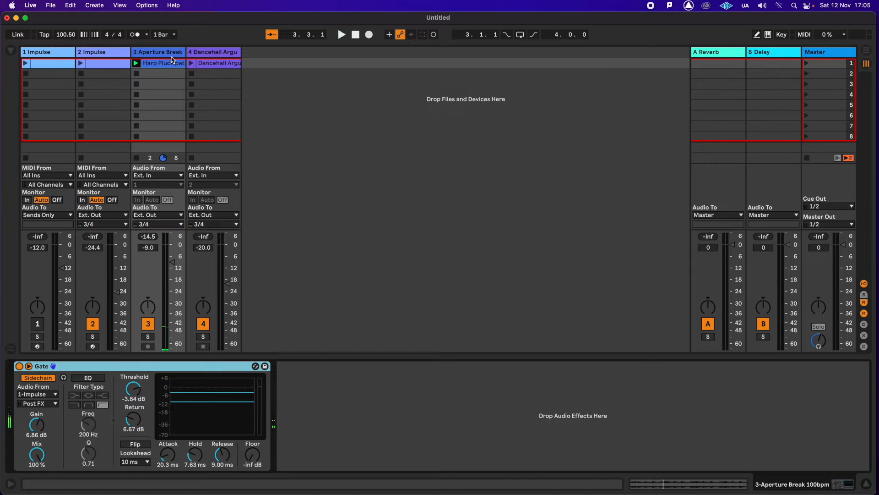
- Audition the kick sample on the 1 Impulse track and launch that track's four-kick MIDI clip
click(49, 55)
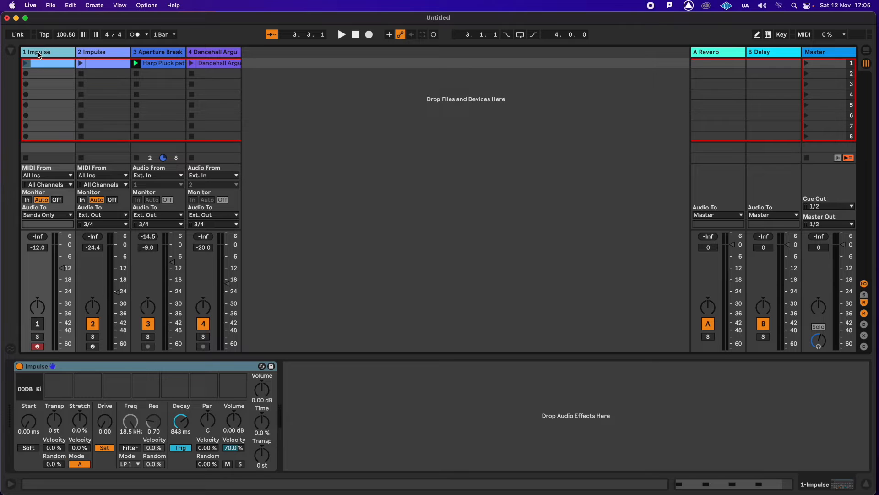
click(30, 376)
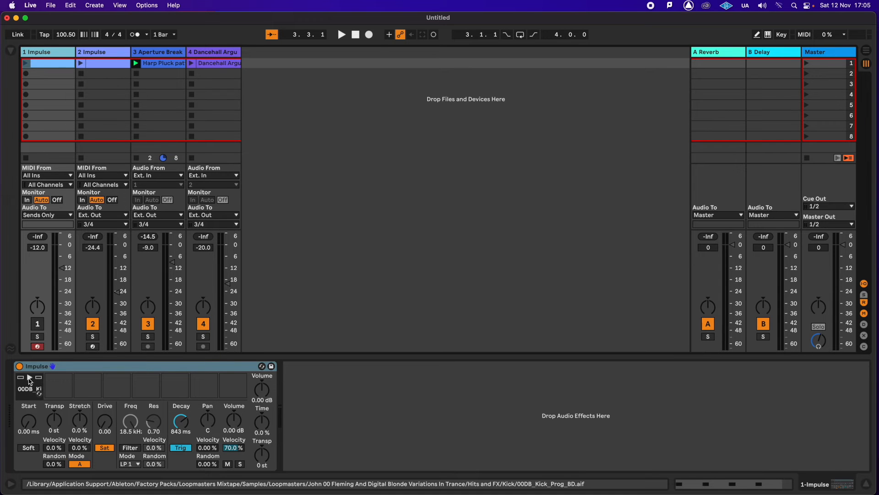
double_click(35, 64)
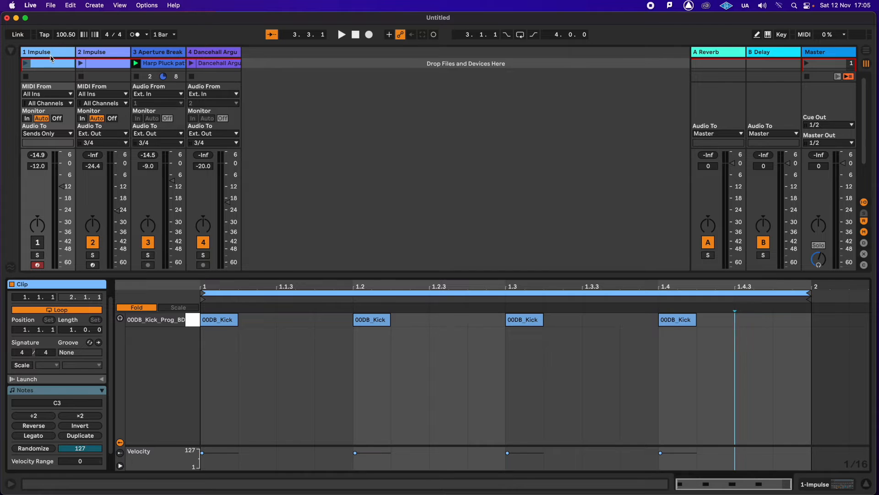
click(25, 64)
double_click(43, 55)
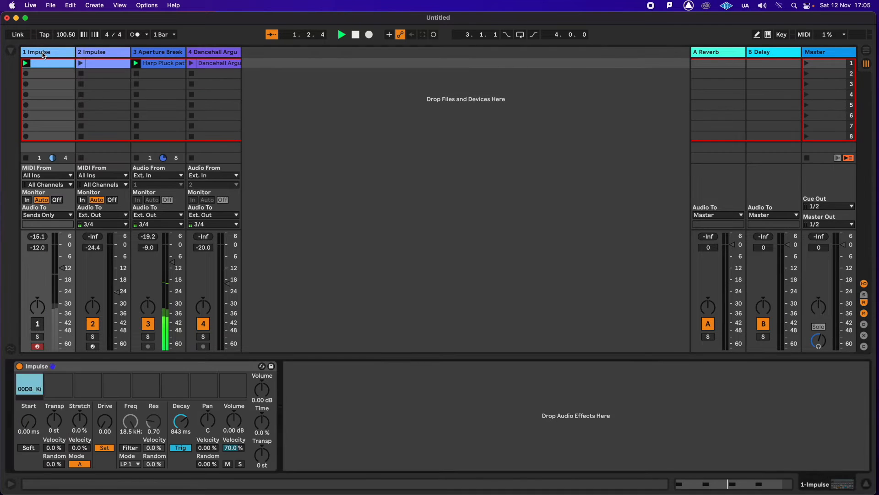
- On the Aperture Break track's Gate, set Threshold to -8.28 dB, Return to 4.76 dB and Release to 2.64 ms
click(161, 55)
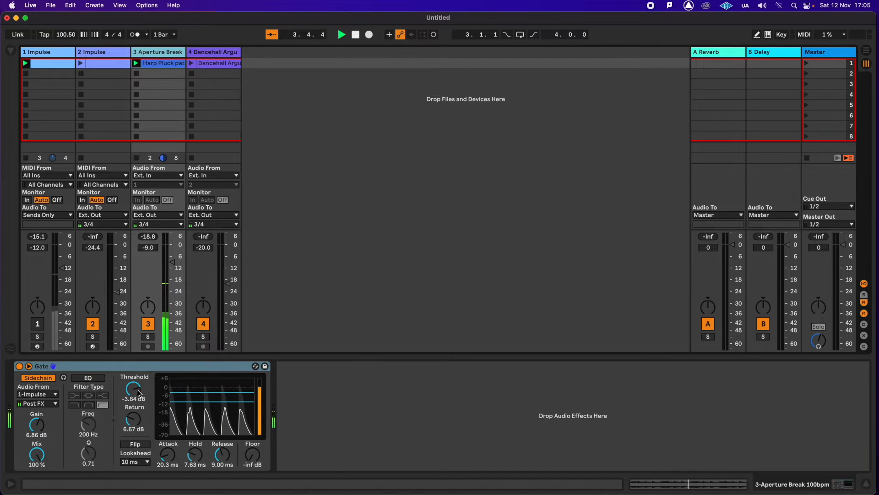
drag(133, 388, 133, 426)
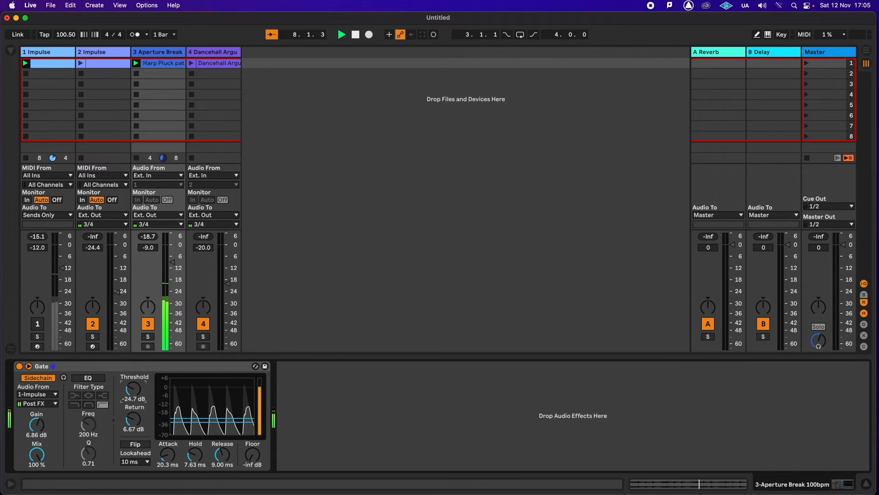
mouse_move(133, 389)
mouse_down()
mouse_move(133, 366)
mouse_move(130, 375)
mouse_up()
drag(129, 418, 129, 425)
drag(133, 390, 133, 393)
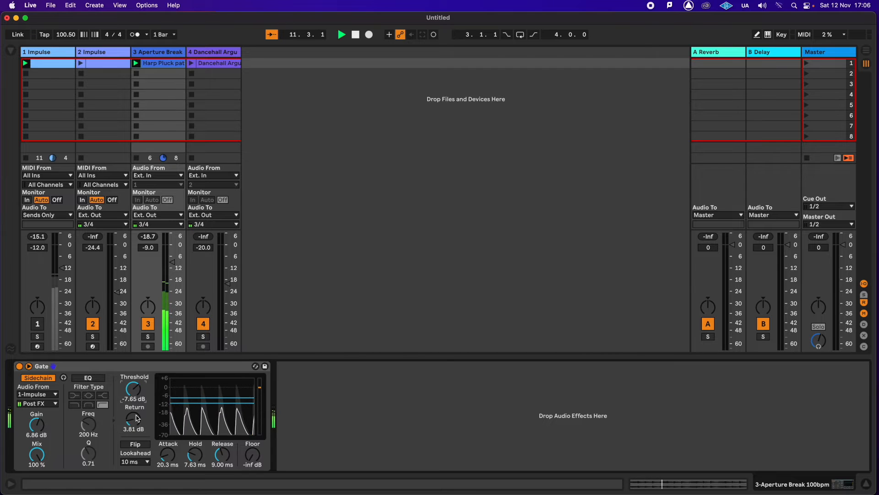
drag(222, 454, 222, 465)
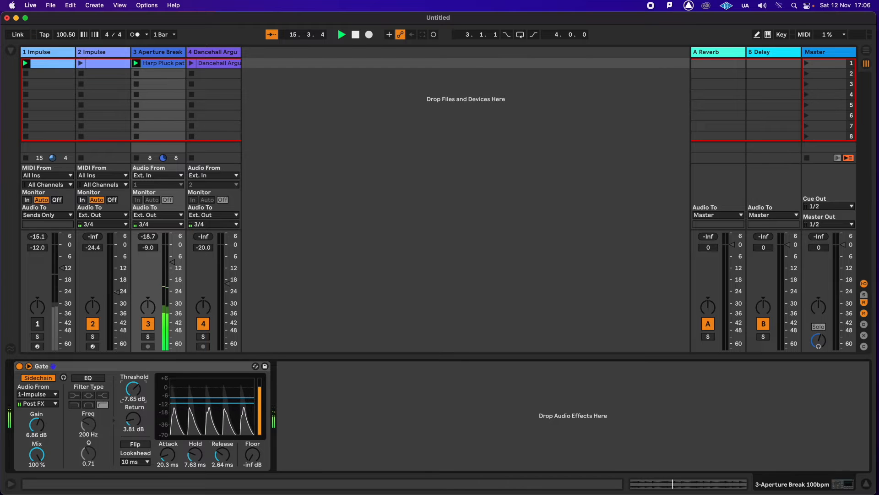
drag(133, 389, 133, 388)
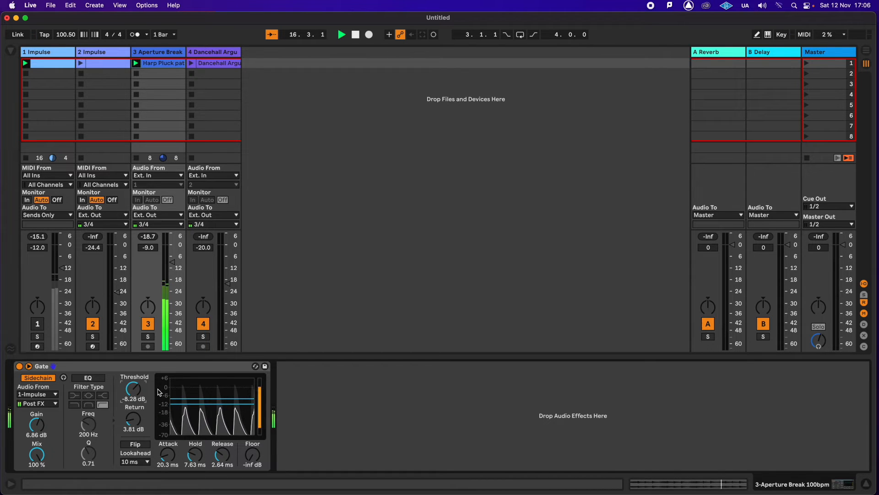
drag(133, 419, 134, 416)
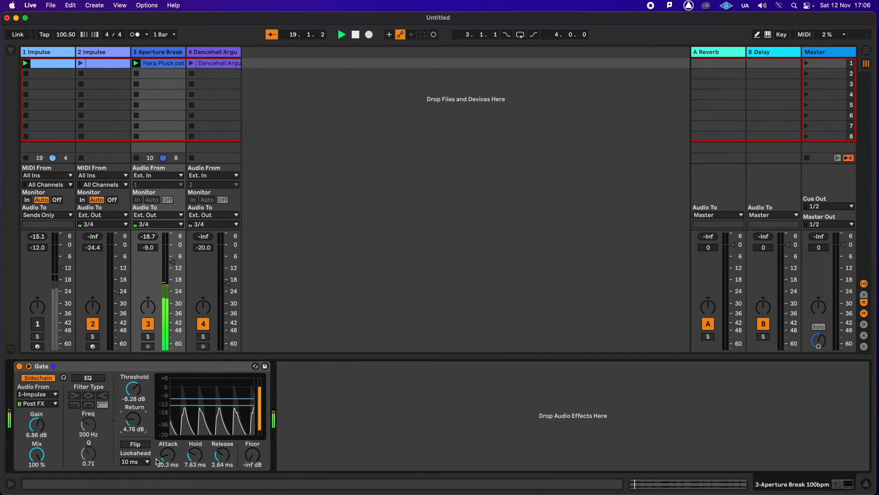
- Try the Gate's Floor at -1.79 dB and restore it to -inf dB
drag(252, 454, 253, 437)
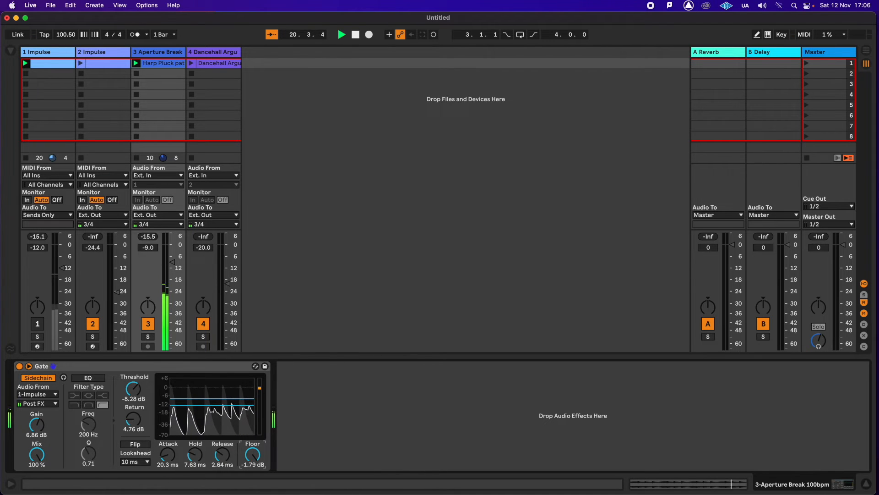
drag(252, 454, 252, 494)
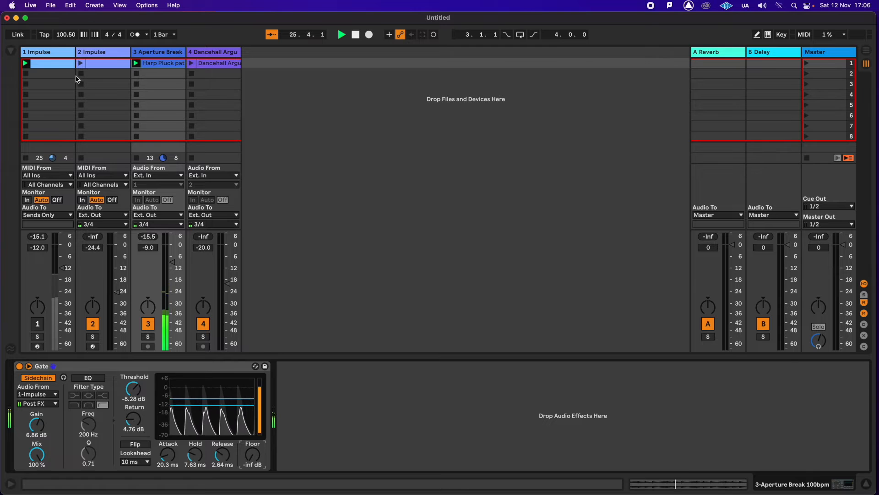
- Open the 1 Impulse clip and try all kick notes starting from 1.1.3, 1.1.2 and 1.1.4, returning them to the beats
double_click(53, 64)
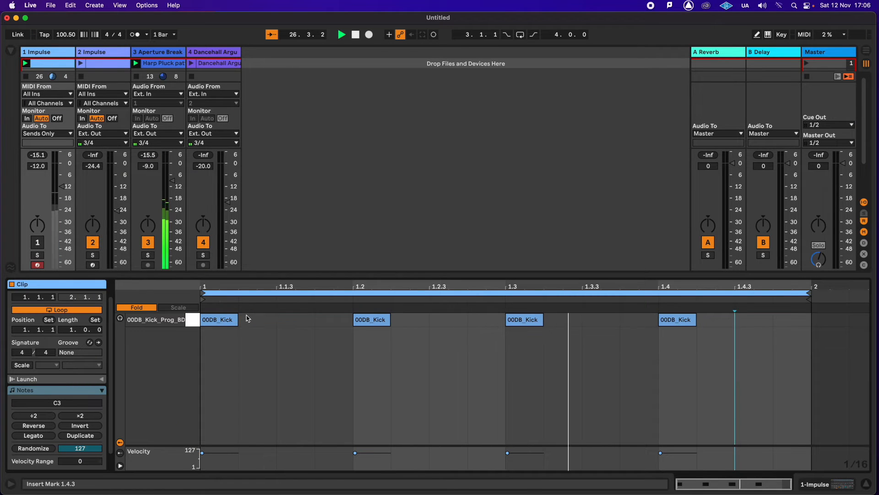
click(194, 320)
drag(227, 321, 304, 324)
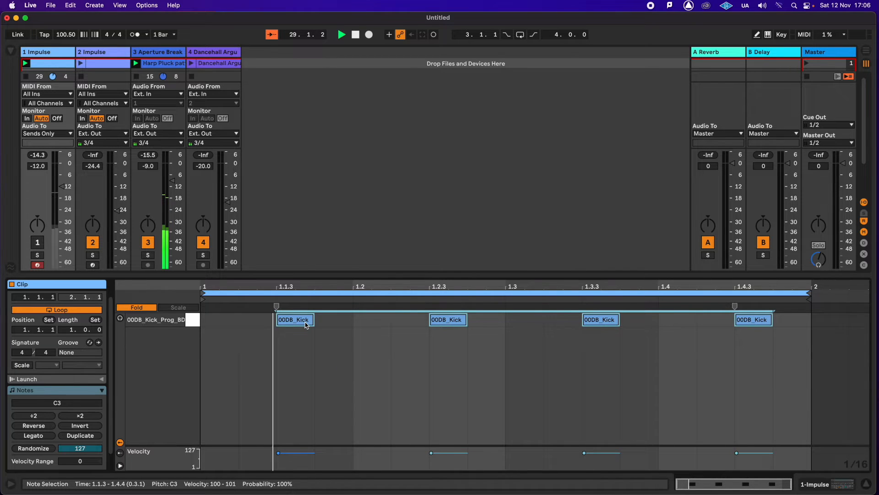
drag(287, 323, 217, 326)
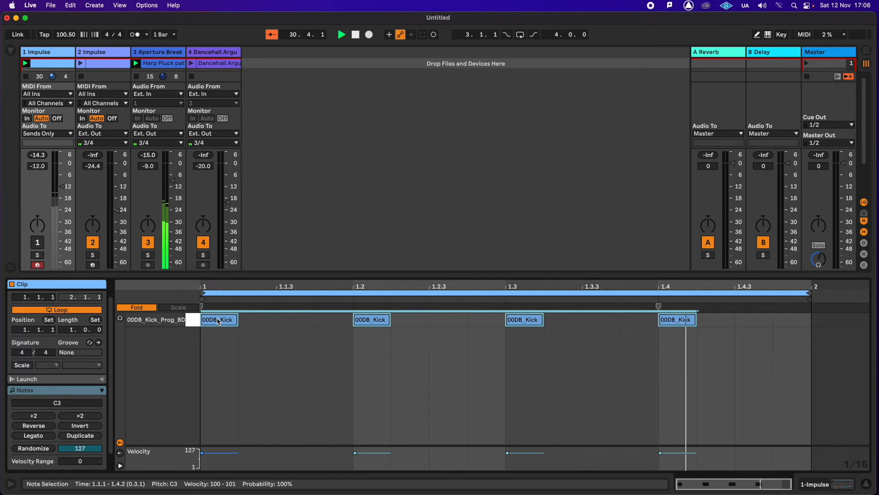
drag(219, 321, 257, 320)
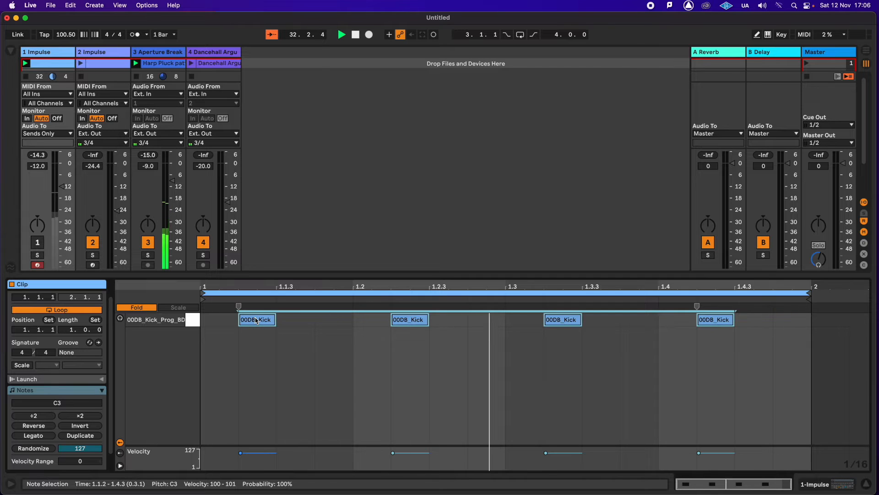
drag(257, 321, 336, 319)
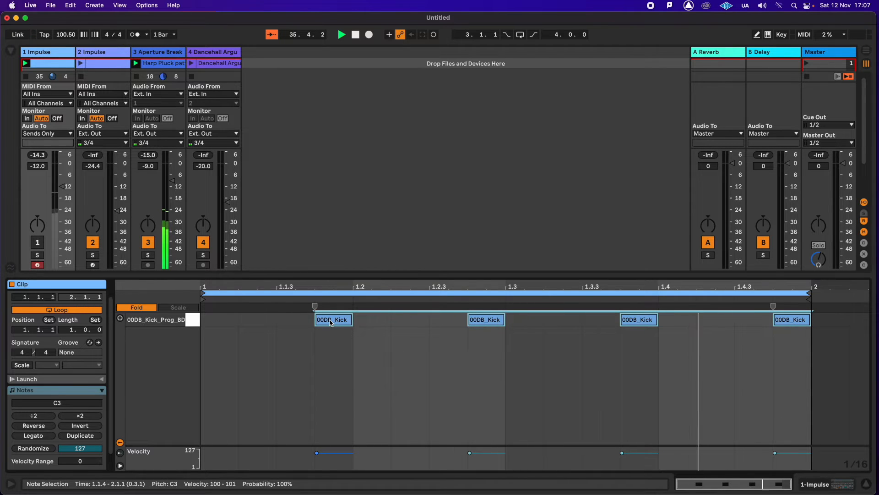
drag(329, 323, 260, 323)
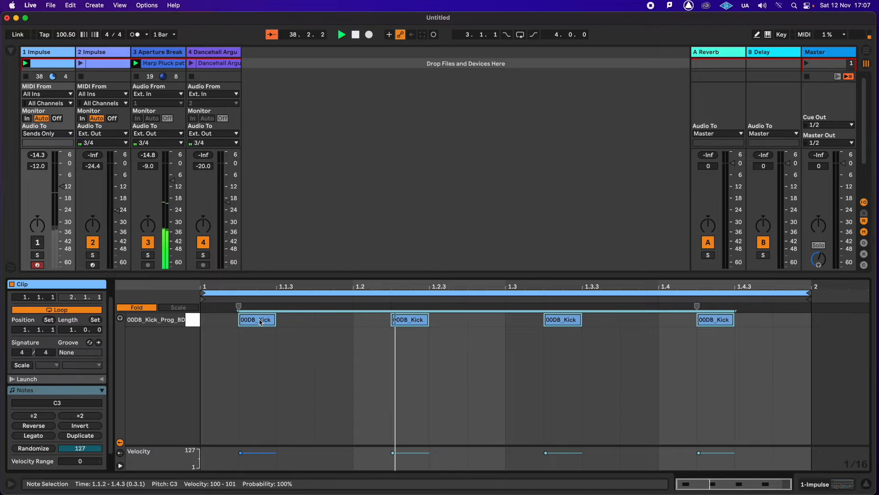
drag(260, 322, 228, 326)
click(276, 354)
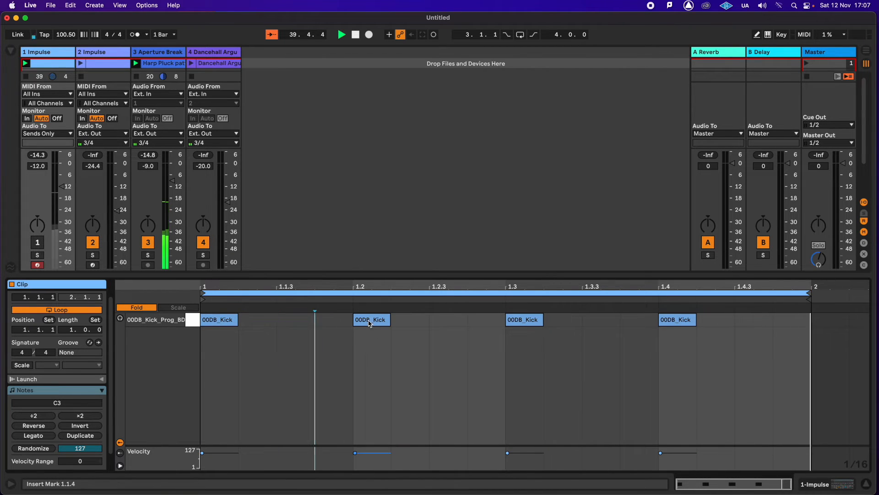
- Add kicks at 1.1.4 and 1.4.4, and move the kicks on beats 2, 3 and 4 to 1.2.3, 1.3.2 and 1.4.2
double_click(334, 320)
drag(366, 326, 442, 325)
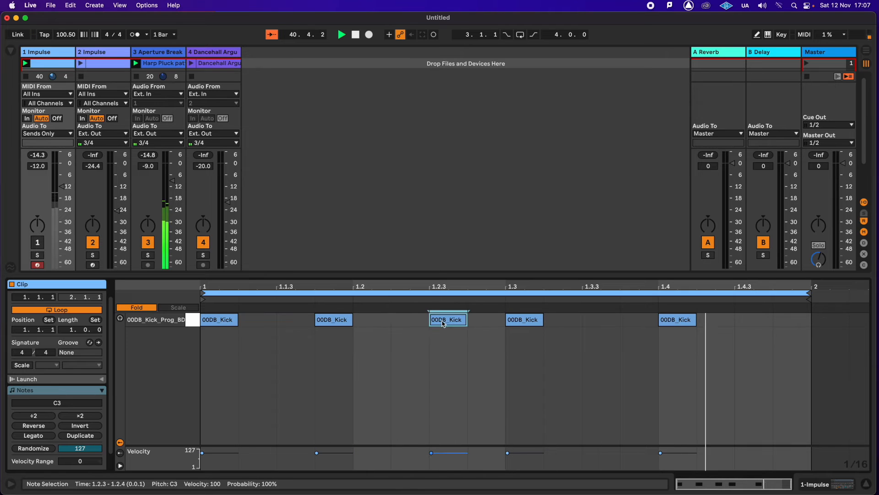
drag(539, 325, 578, 325)
drag(685, 323, 742, 323)
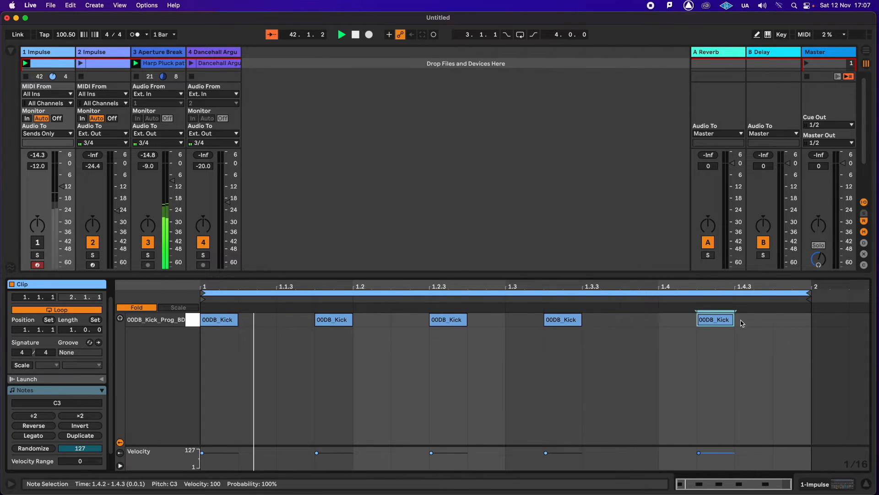
double_click(784, 321)
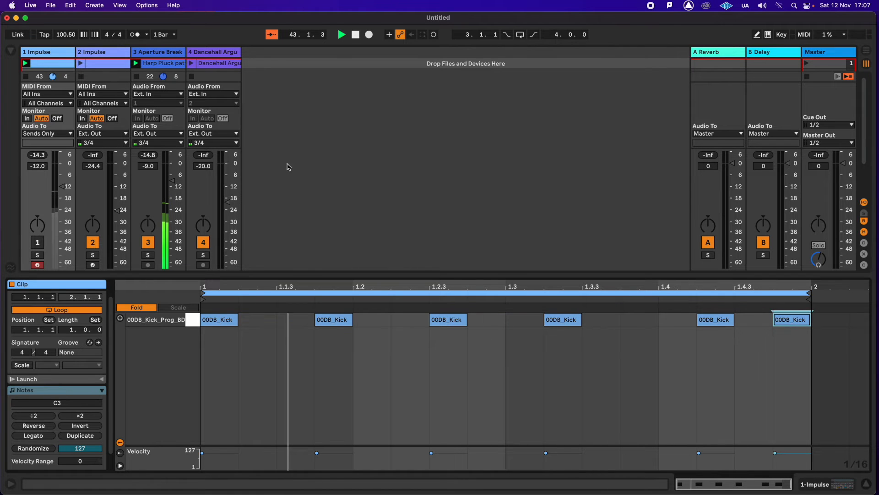
- Set the Aperture Break Gate's Threshold to -10.2 dB and Return to 8.19 dB, and launch the 2 Impulse clip
double_click(158, 52)
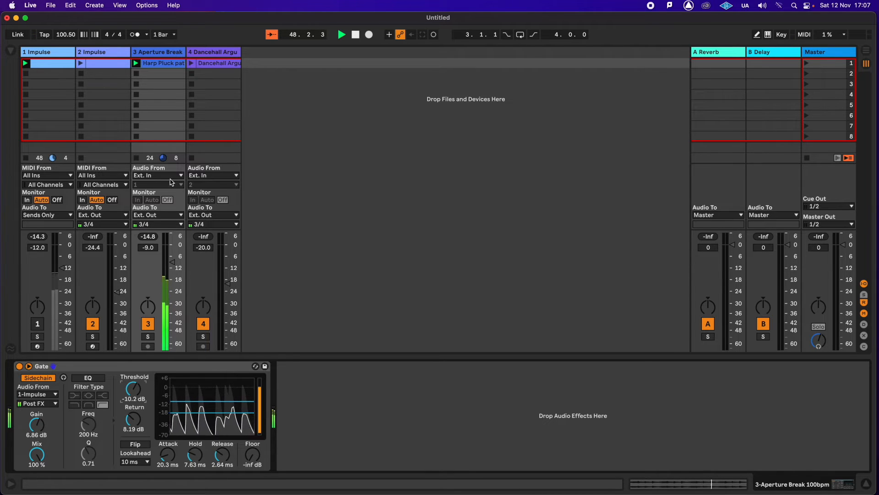
click(99, 55)
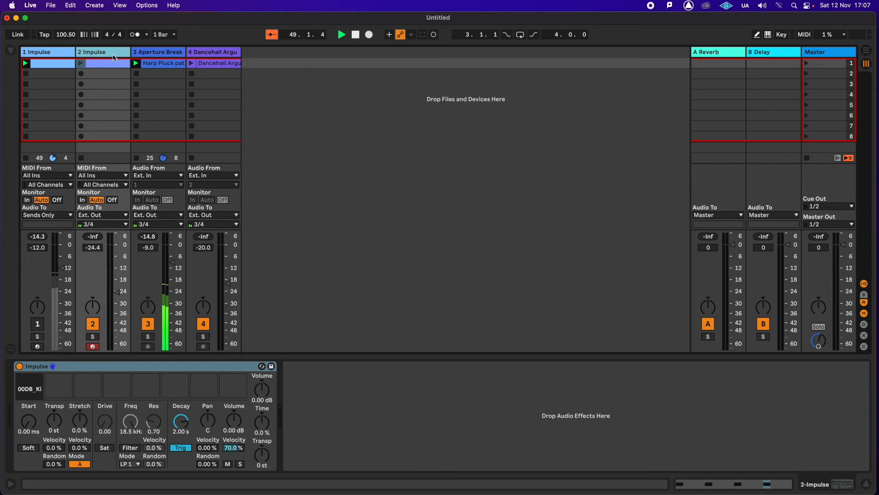
click(82, 67)
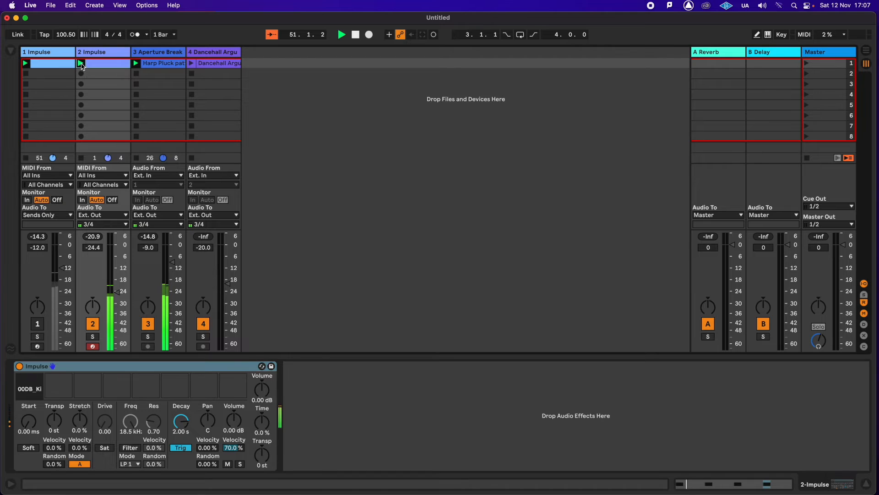
click(105, 55)
- Set the Gate's Threshold to -7.01 dB, Return to 5.52 dB, Hold to 3.59 ms and Release to 6.49 ms, and launch the Dancehall Argus clip
click(157, 55)
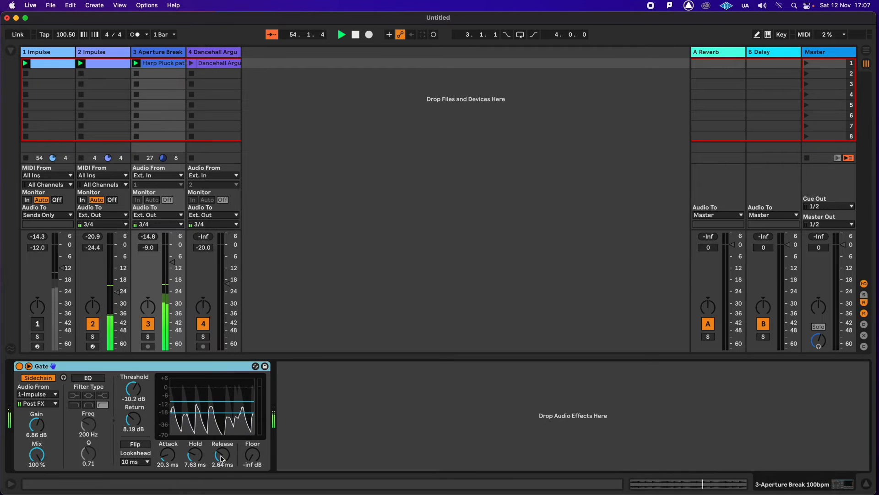
drag(222, 460, 222, 463)
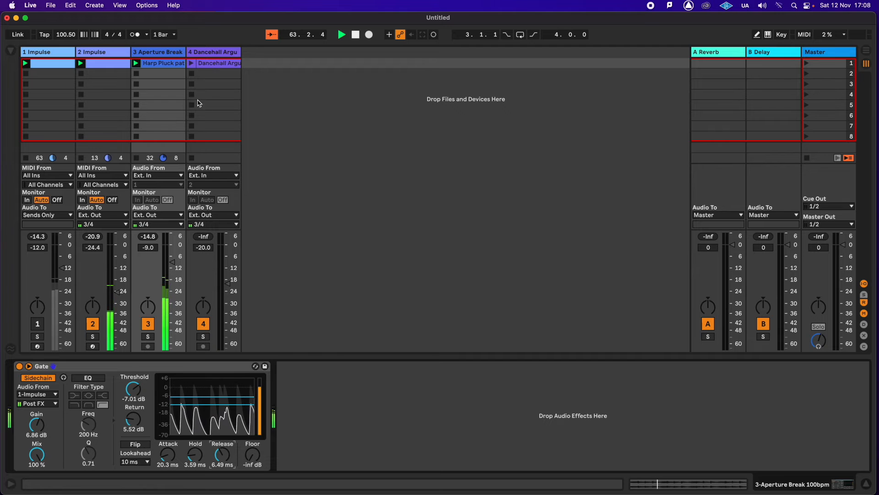
click(191, 65)
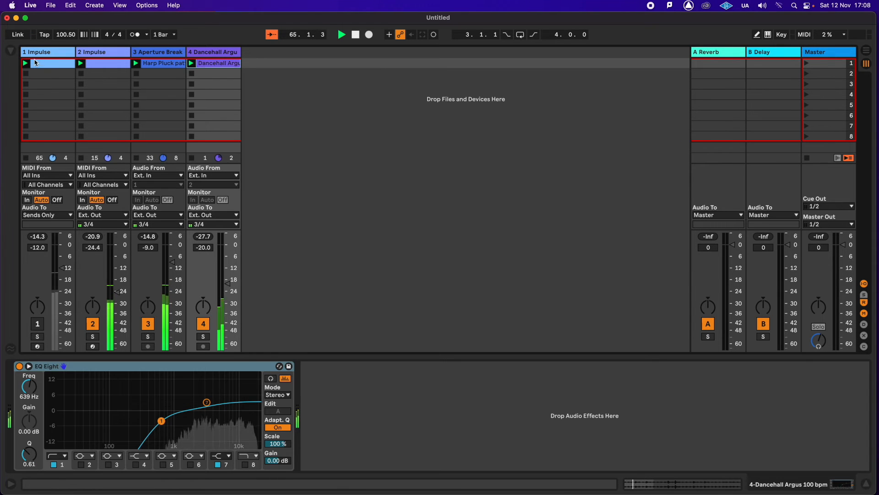
- In the 1 Impulse clip, move the first kick note from the downbeat to 1.1.3
click(51, 67)
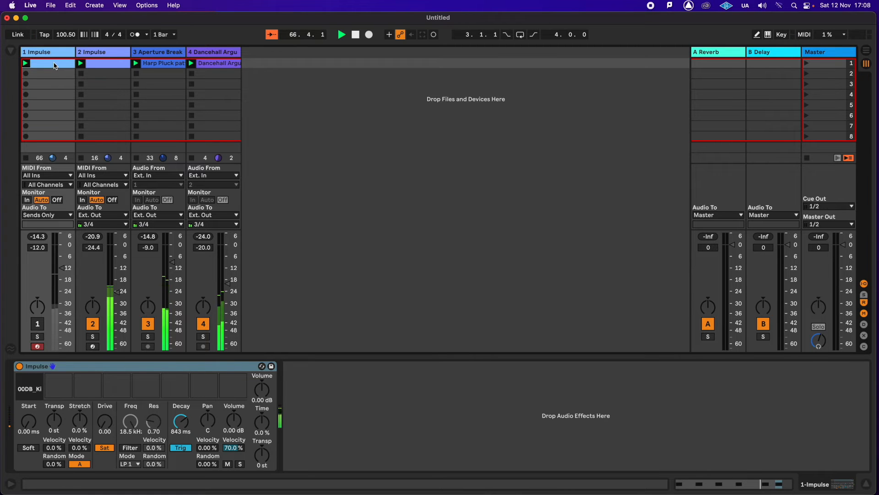
double_click(55, 66)
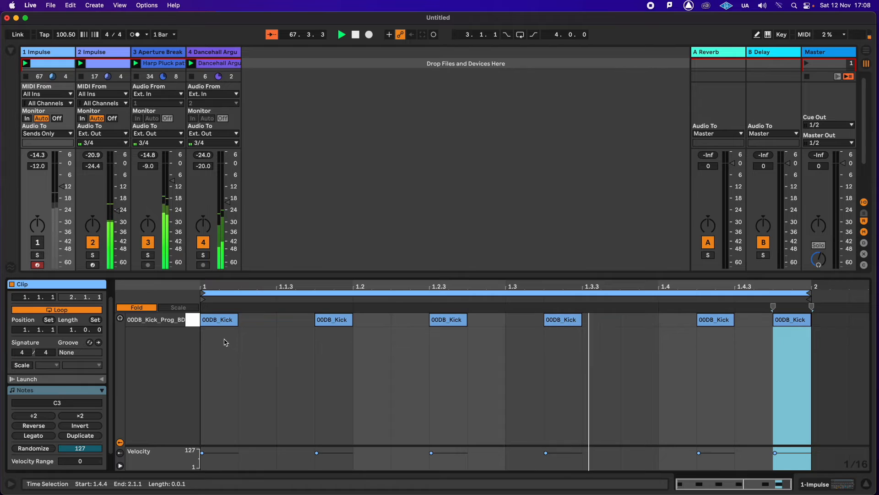
drag(218, 325, 289, 325)
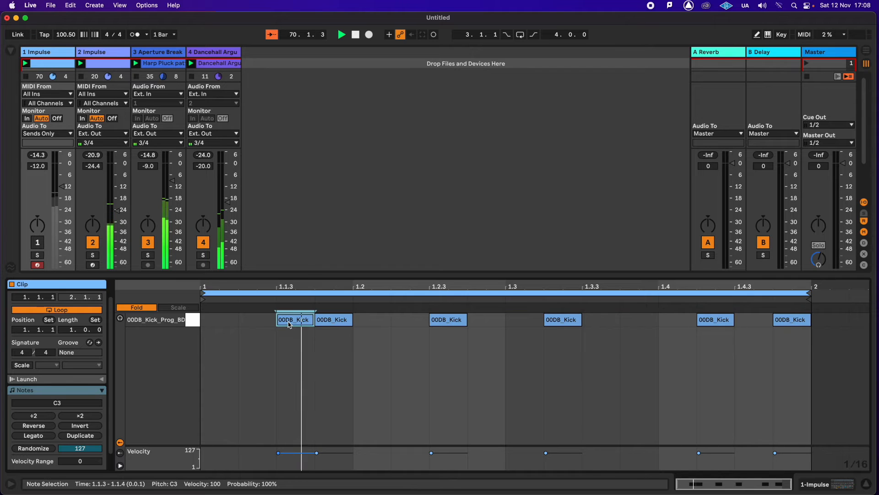
- In the 1 Impulse clip, move the 1.1.4 kick to 1.2.2 and add kicks at 1.1.2 and 1.3.3
drag(344, 321, 413, 325)
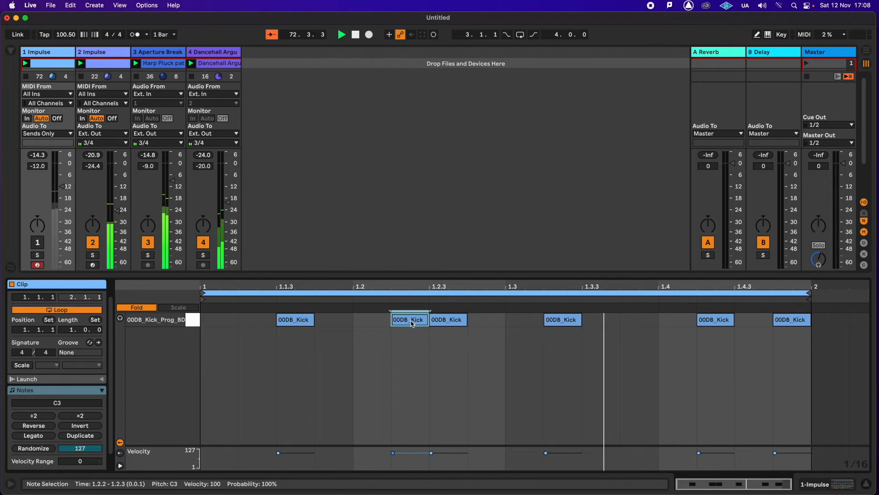
click(257, 327)
double_click(257, 327)
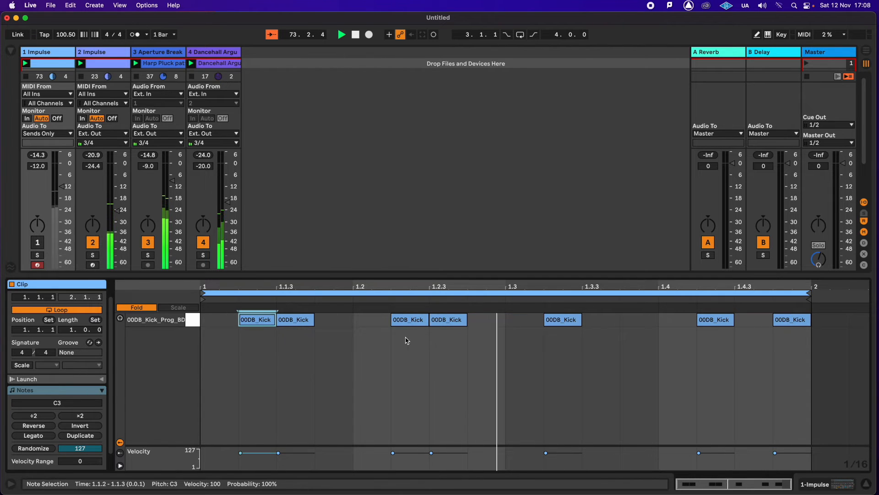
double_click(619, 320)
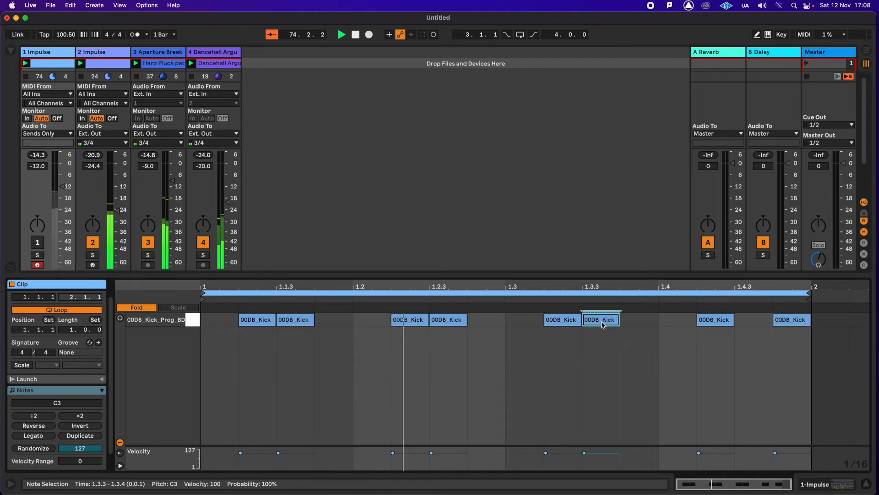
- Move the kicks at 1.4.4, 1.1.2 and 1.1.3 to 1.4.3, 1.1.1 and 1.1.4, and add a new kick at 1.4.4
click(789, 321)
key(Left)
double_click(789, 321)
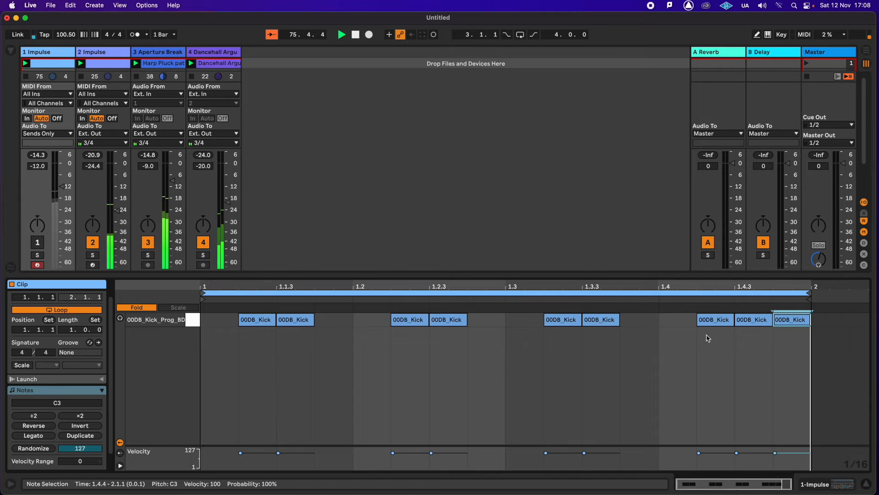
drag(247, 326, 208, 326)
drag(300, 323, 352, 325)
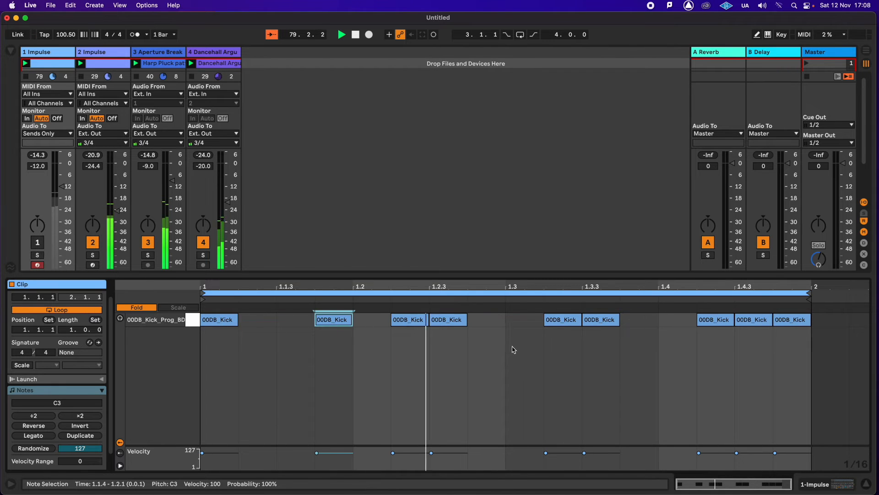
- Loop only the first beat around its two kicks and move the clip's start marker to 1.1.3
drag(346, 359, 193, 312)
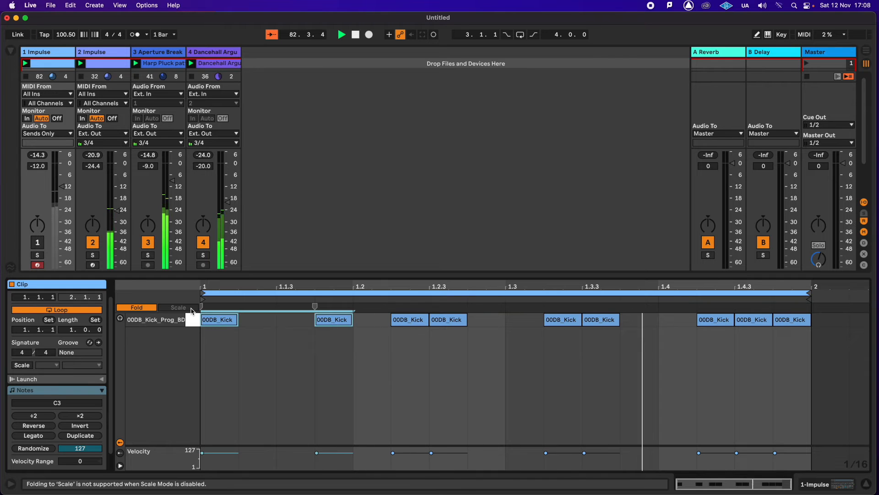
key(super+l)
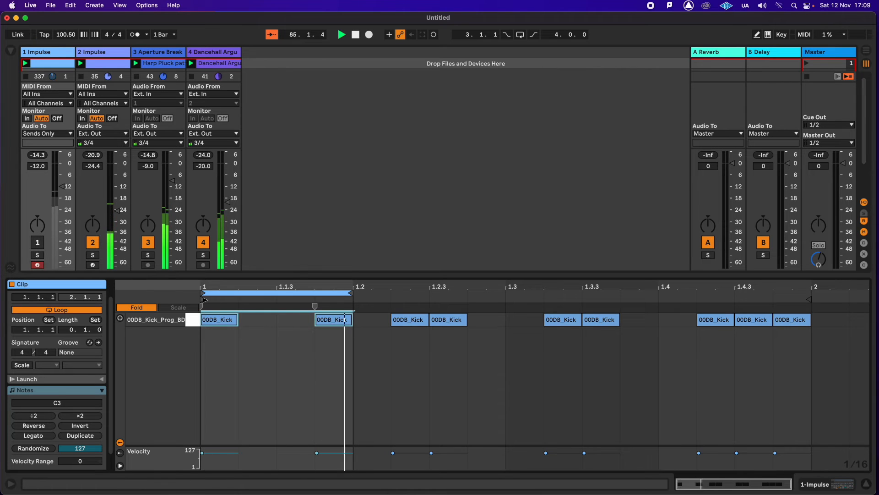
drag(213, 299, 241, 300)
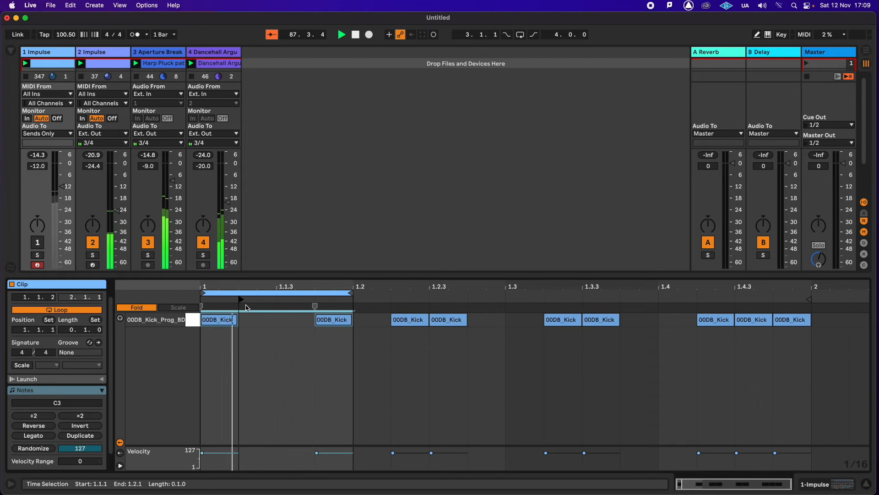
drag(243, 300, 274, 305)
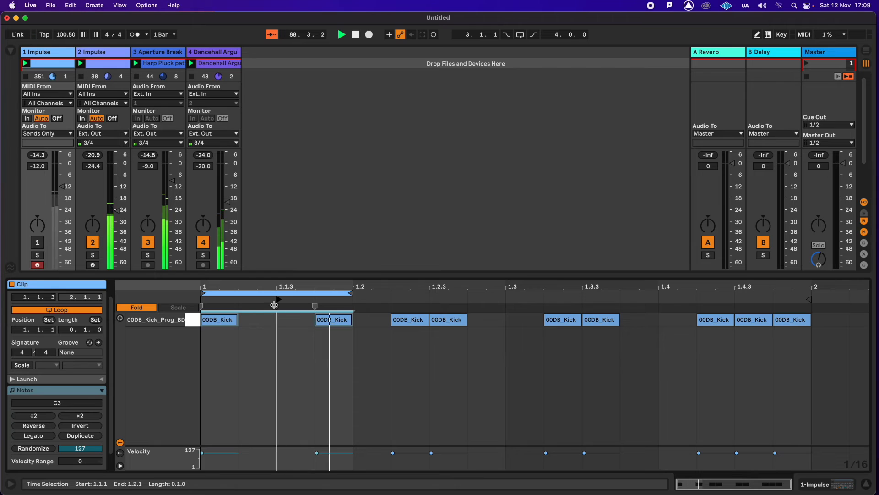
- Slide the one-beat loop forward to 1.1.3, set the start marker to 1.1.3, and slide the loop on to 1.2.1
mouse_move(274, 305)
mouse_down()
mouse_move(319, 300)
mouse_move(203, 300)
mouse_move(270, 295)
mouse_up()
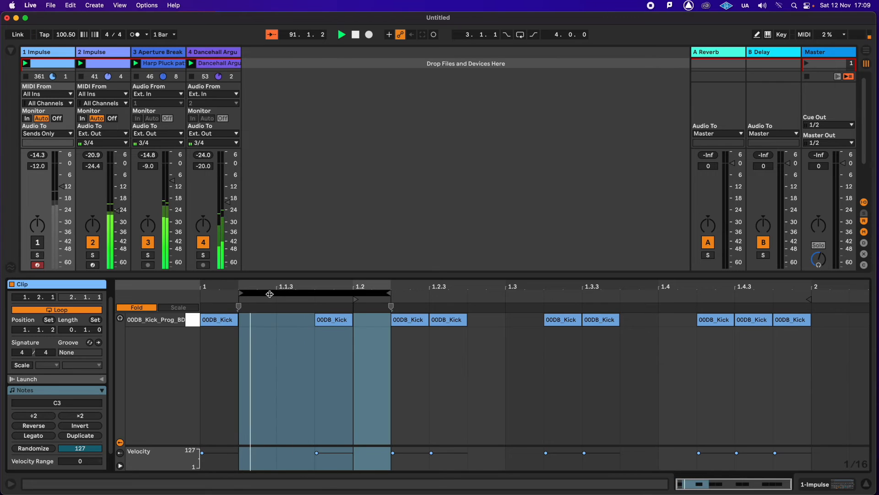
drag(272, 295, 305, 292)
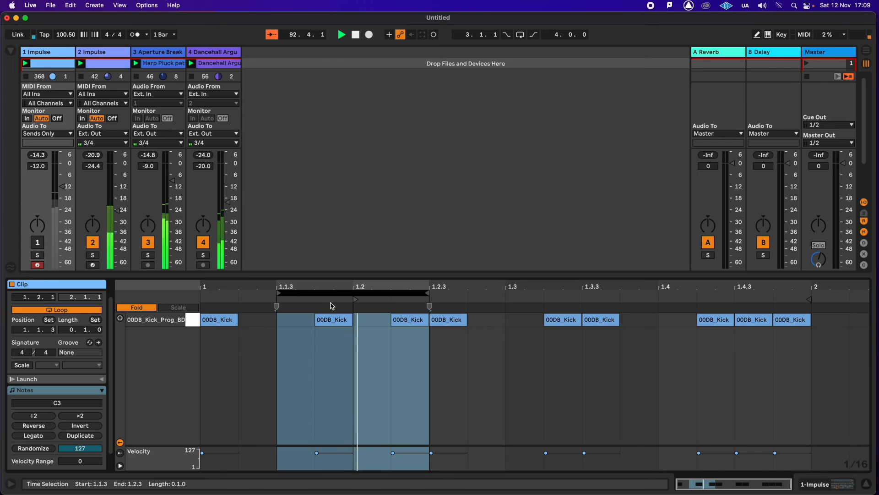
click(357, 300)
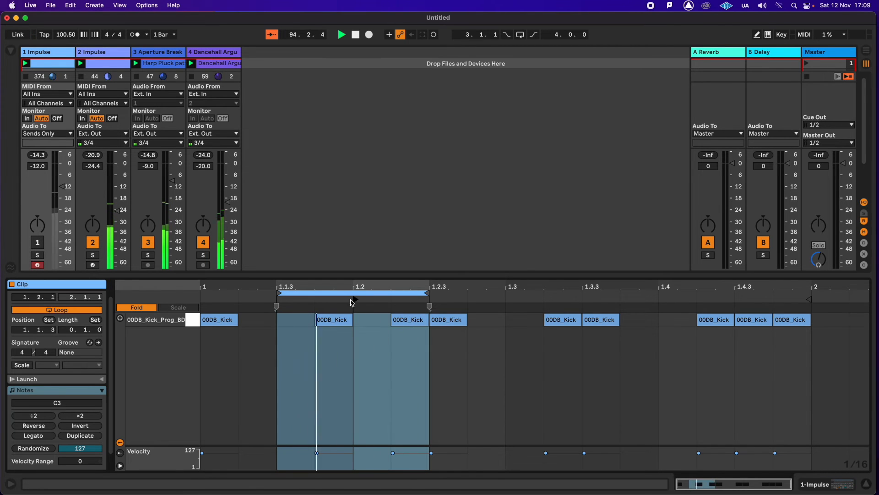
drag(352, 301, 279, 302)
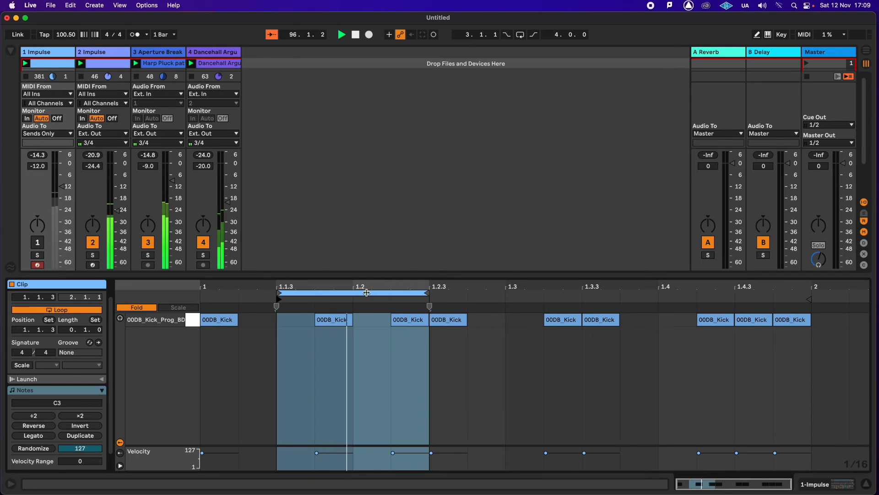
drag(339, 291, 432, 290)
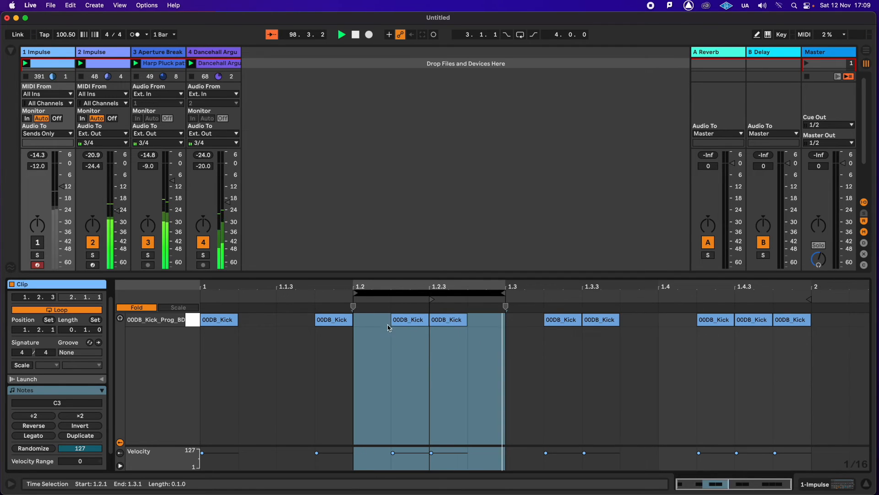
- Loop the section from 1.2.2 to 1.3.1 around the two kicks of the second beat
drag(387, 320, 510, 322)
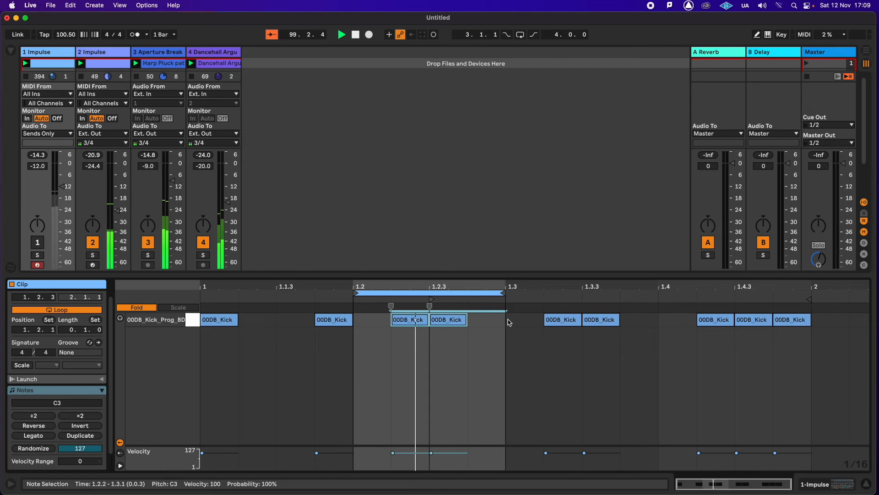
key(super+l)
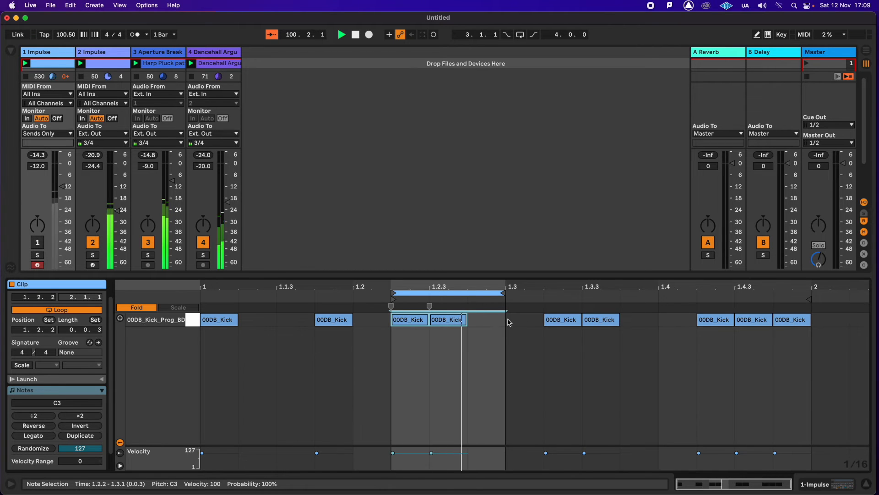
click(472, 341)
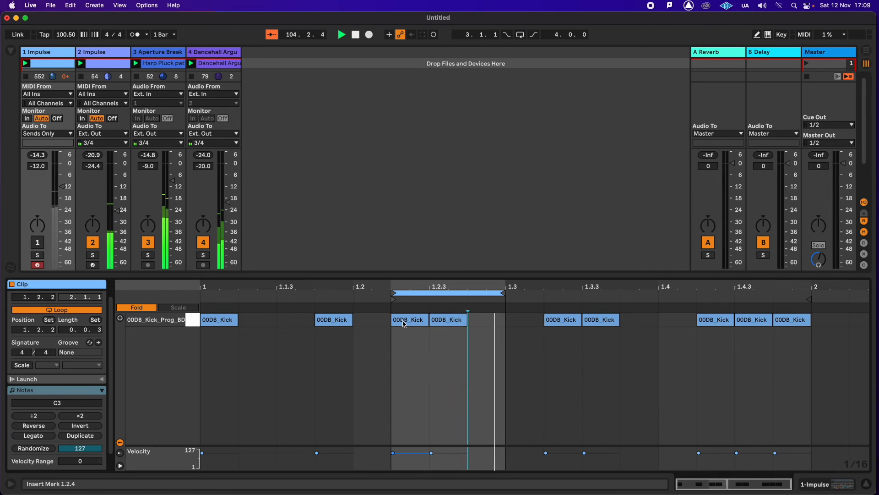
click(439, 320)
click(493, 322)
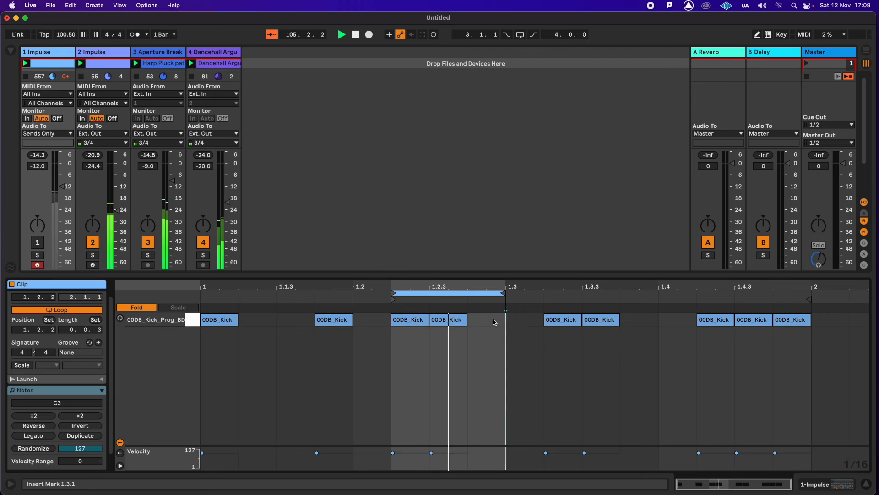
- Extend the loop end to 1.3.2 and return it to 1.3.1
drag(510, 294, 540, 292)
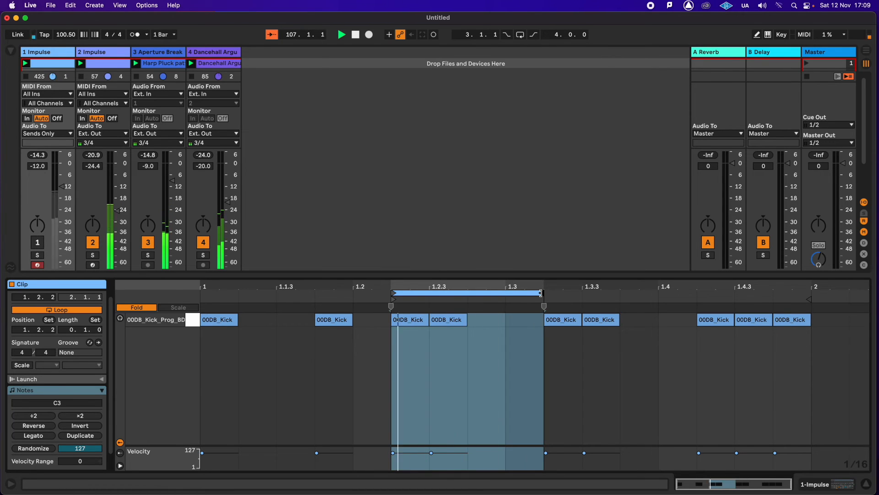
drag(542, 293, 506, 293)
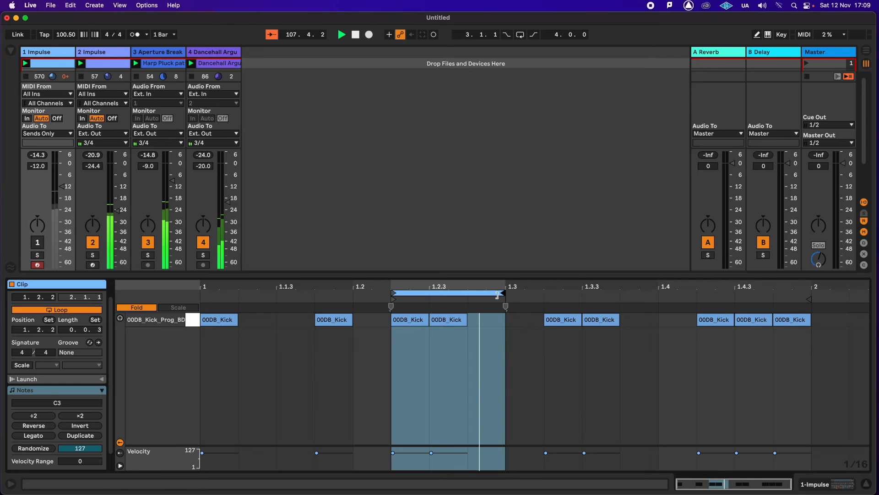
click(483, 320)
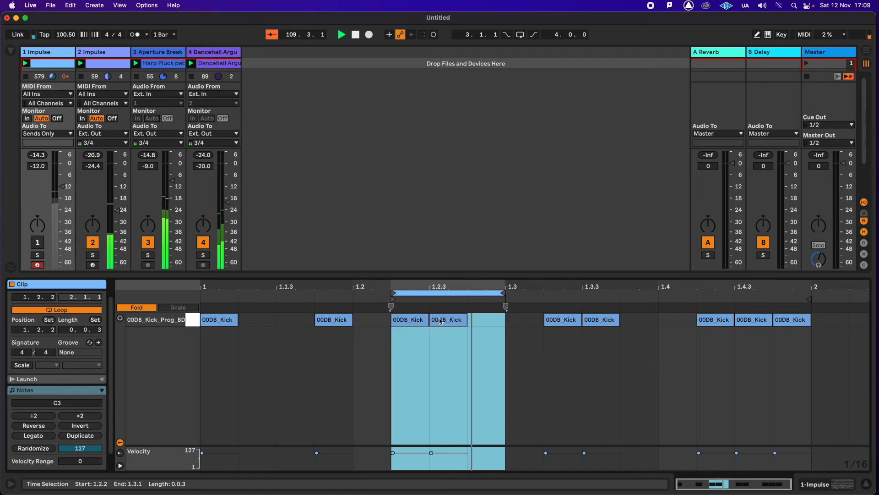
click(480, 320)
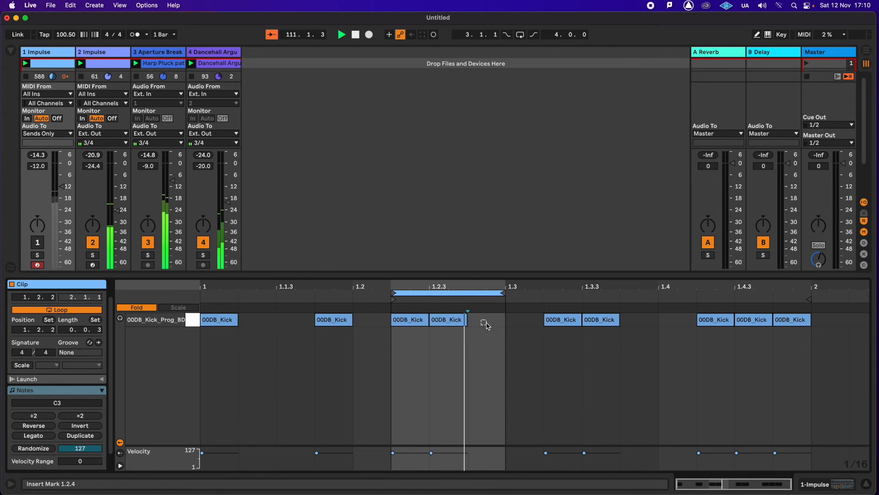
shift+click(487, 324)
click(486, 326)
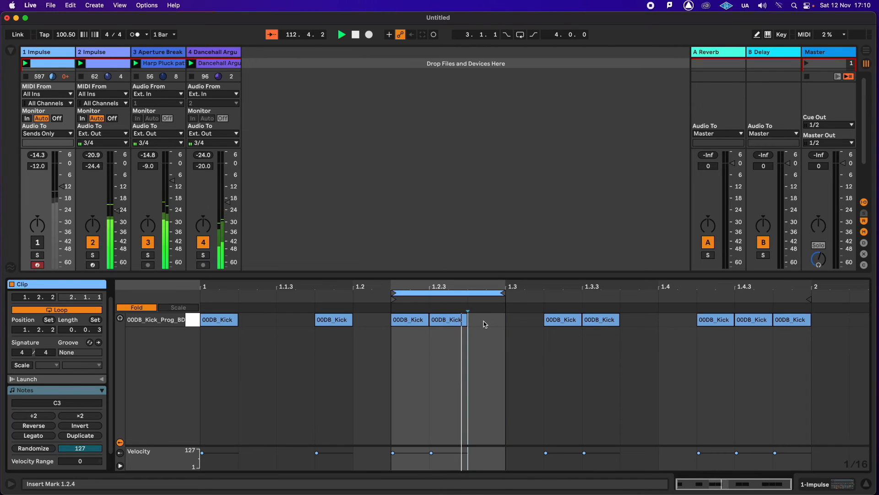
- Show the device chain of the 3 Aperture Break track and examine the Gate's display
click(158, 54)
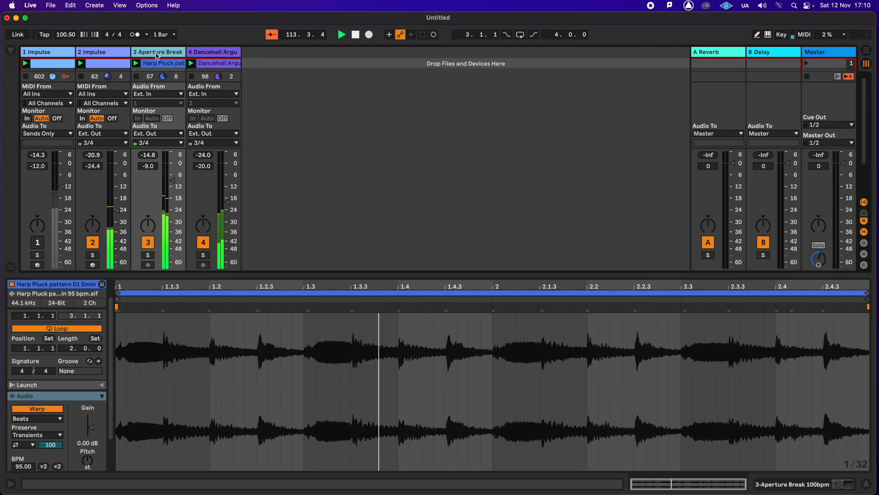
double_click(162, 55)
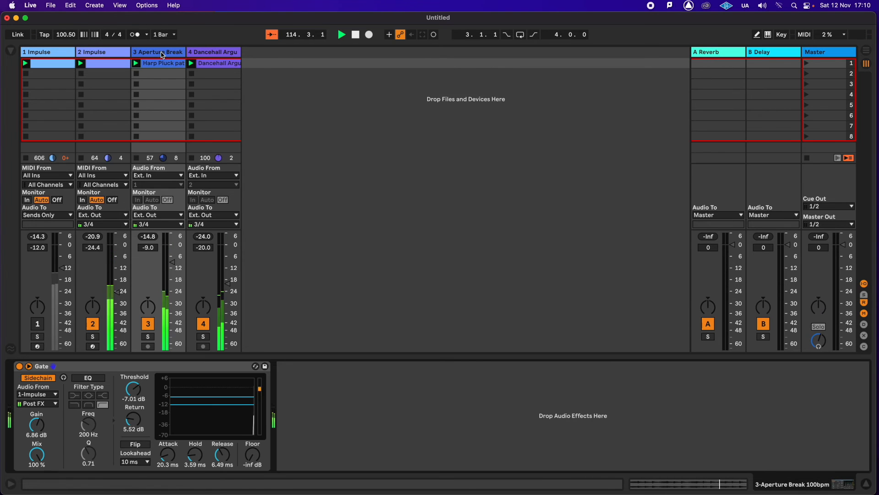
click(138, 380)
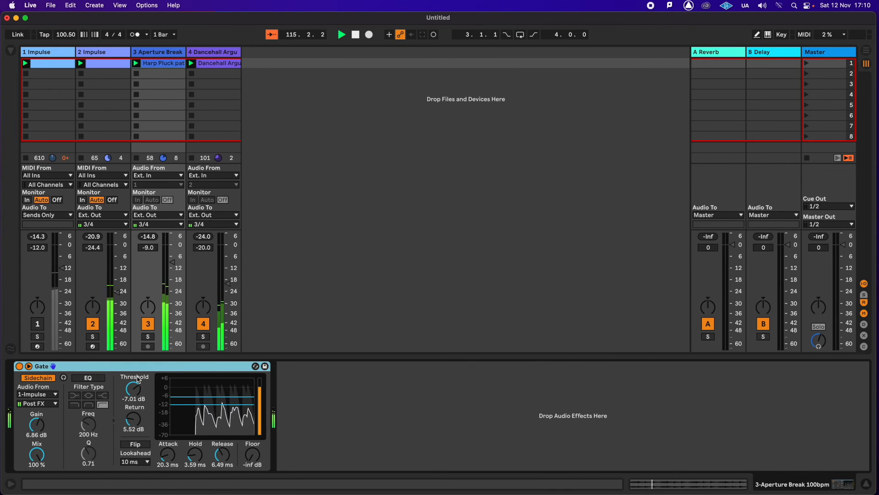
- Reopen the 1 Impulse clip, deactivate the kicks at 1.2.2 and 1.2.3, and reactivate the one at 1.2.3
double_click(51, 65)
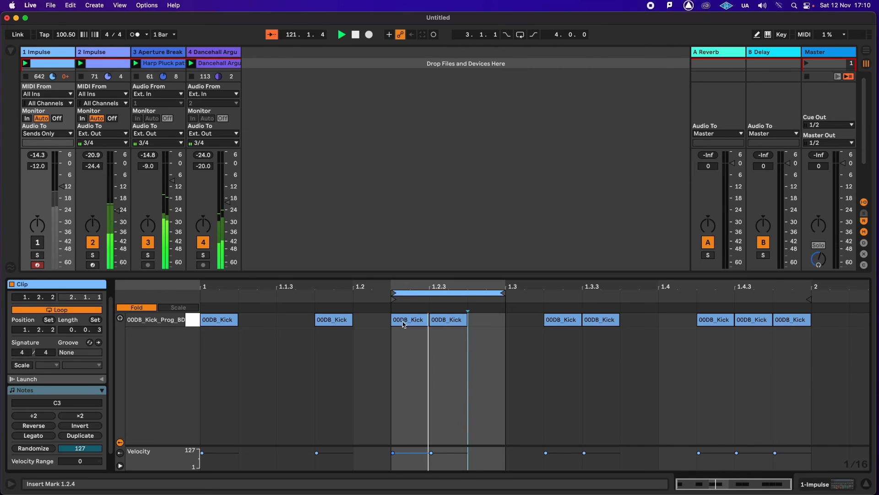
drag(419, 355, 440, 326)
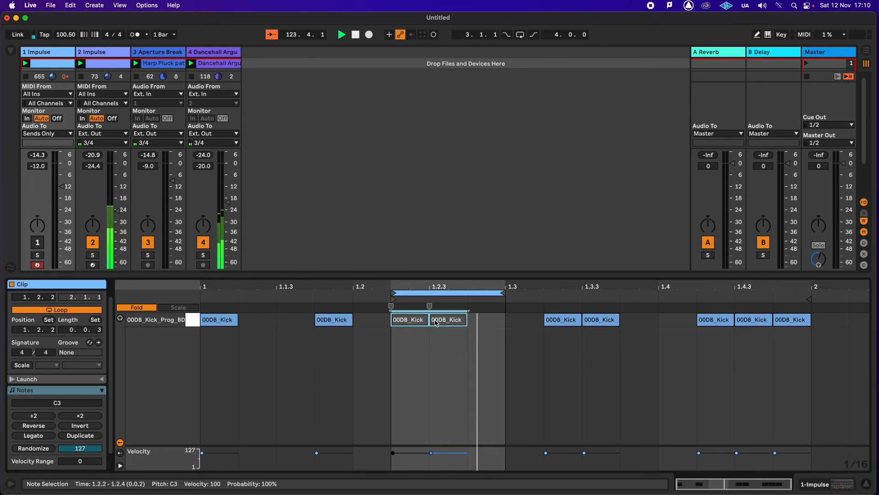
click(429, 343)
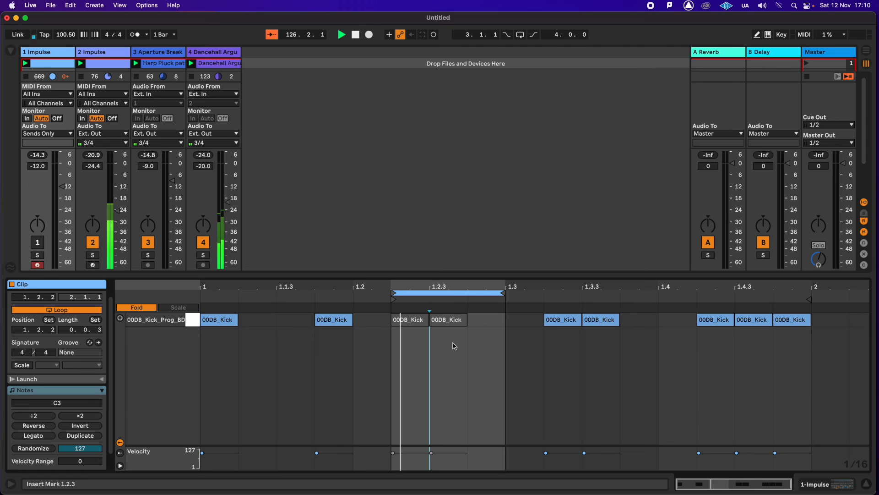
click(486, 322)
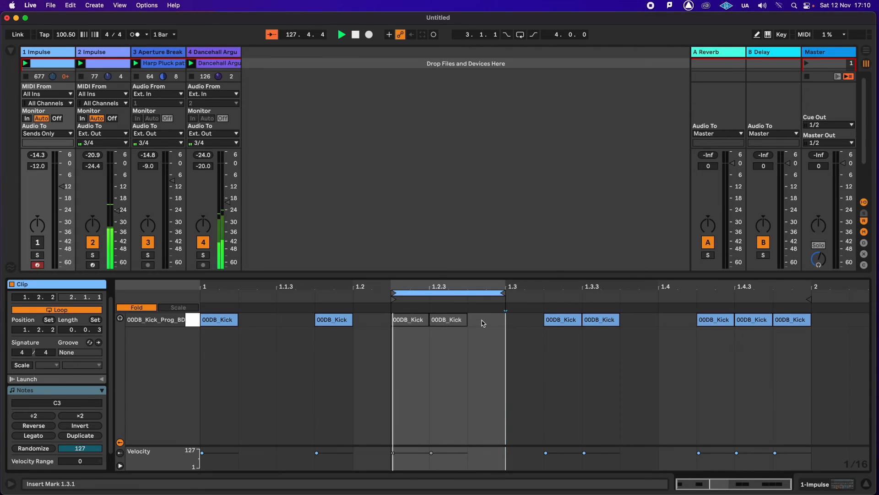
click(446, 325)
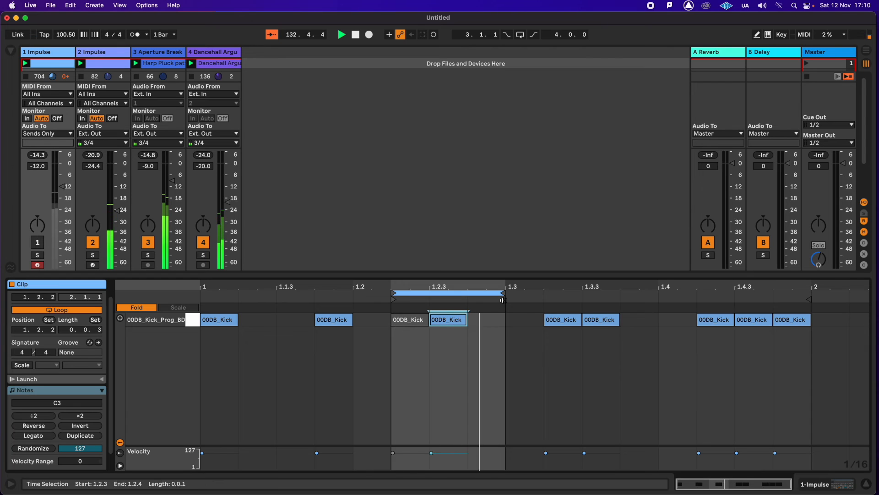
- Move the clip's start marker to 1.2.3 and on to 1.2.4, and return it to 1.2.2
drag(393, 299, 429, 299)
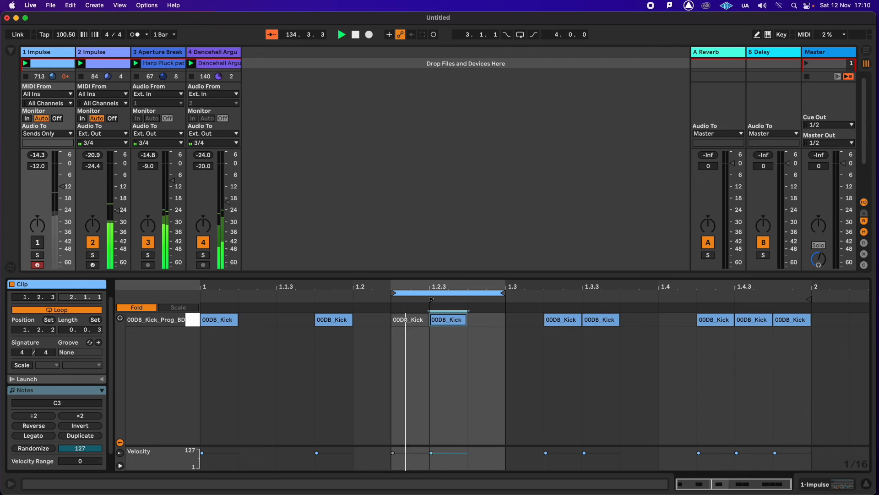
drag(454, 298, 464, 299)
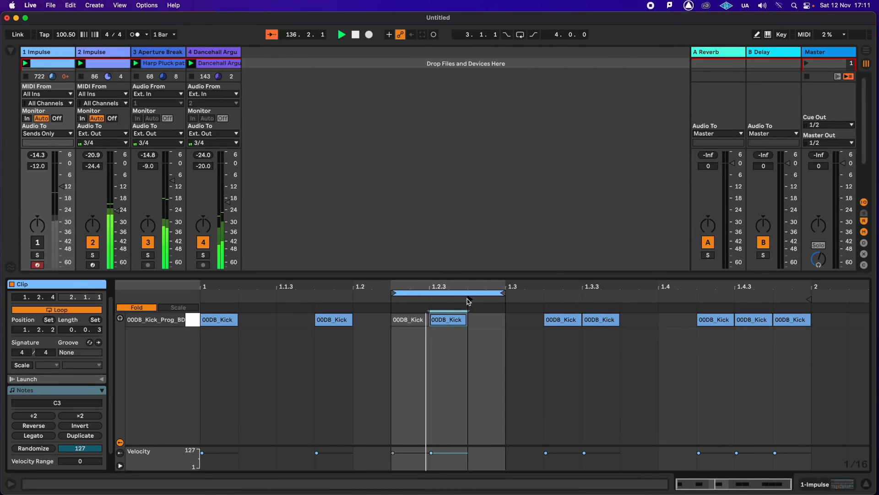
drag(470, 300, 398, 301)
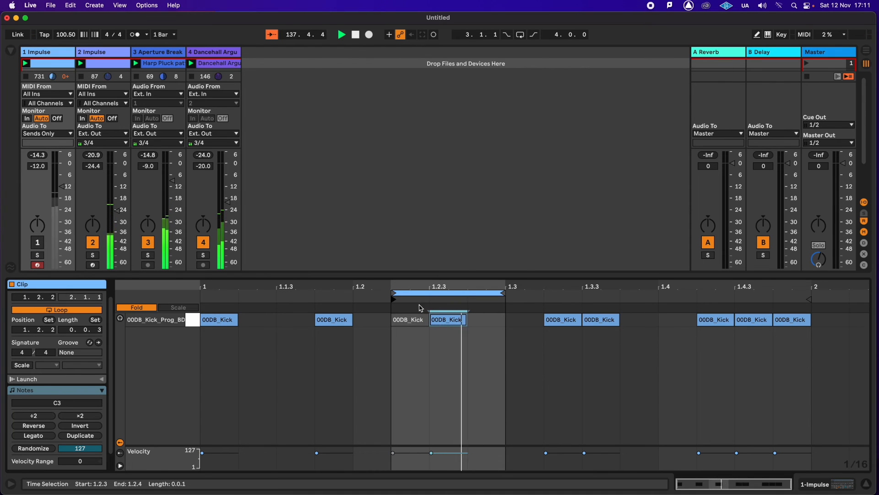
- Extend the clip loop to the full bar from 1.1.1 to 2.1.1
drag(394, 293, 201, 293)
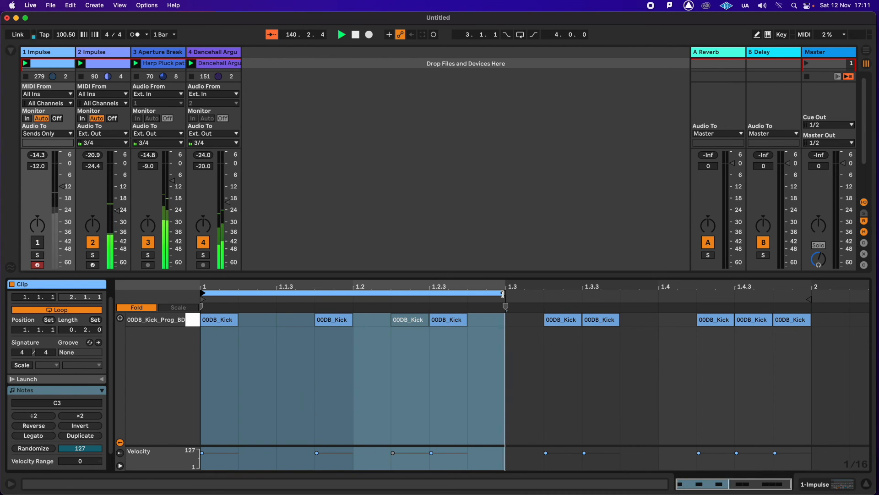
drag(502, 294, 811, 294)
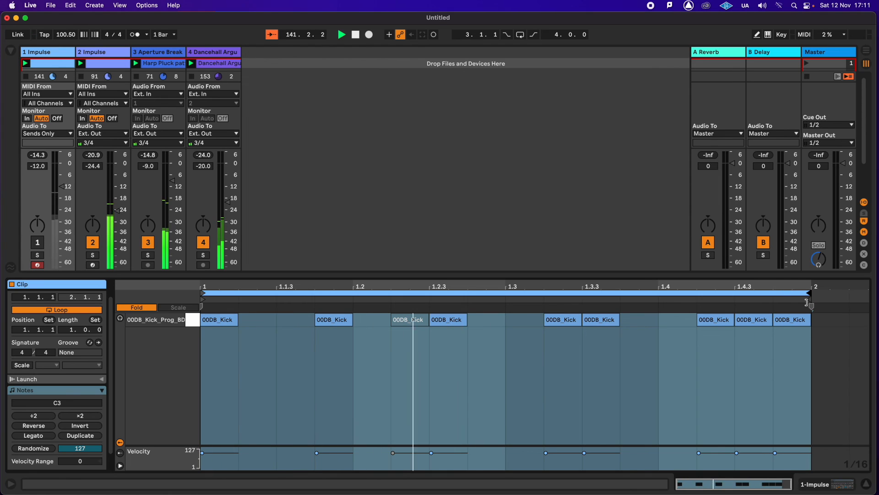